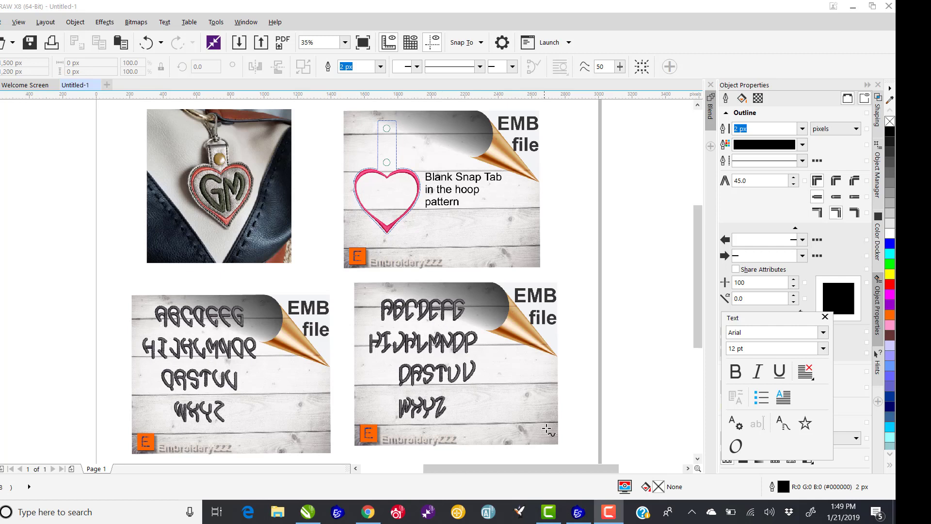
Switch to Wilcom EmbroideryStudio and play the Blank Snap Tab Heart Monogram stitch sequence, pausing between the heart, letters, outline and snap circles
mouse_move(579, 516)
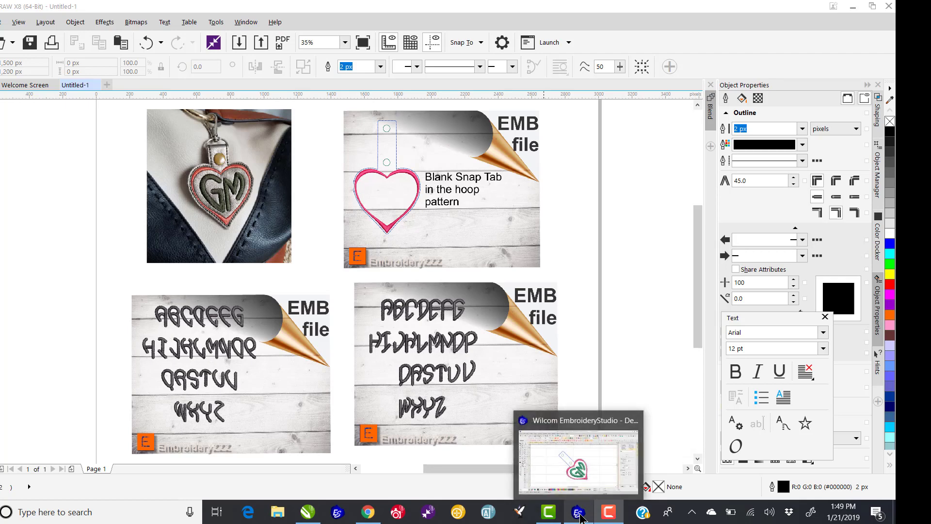
click(521, 420)
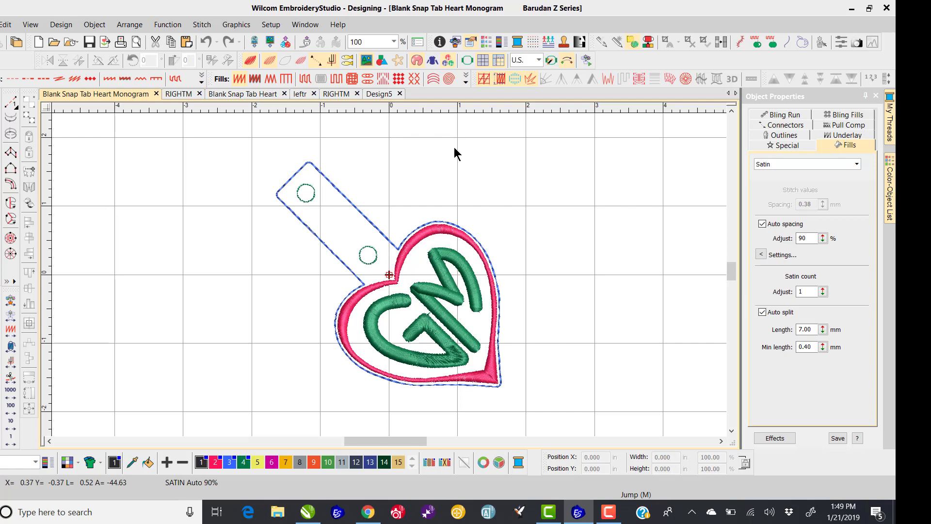
key(shift+r)
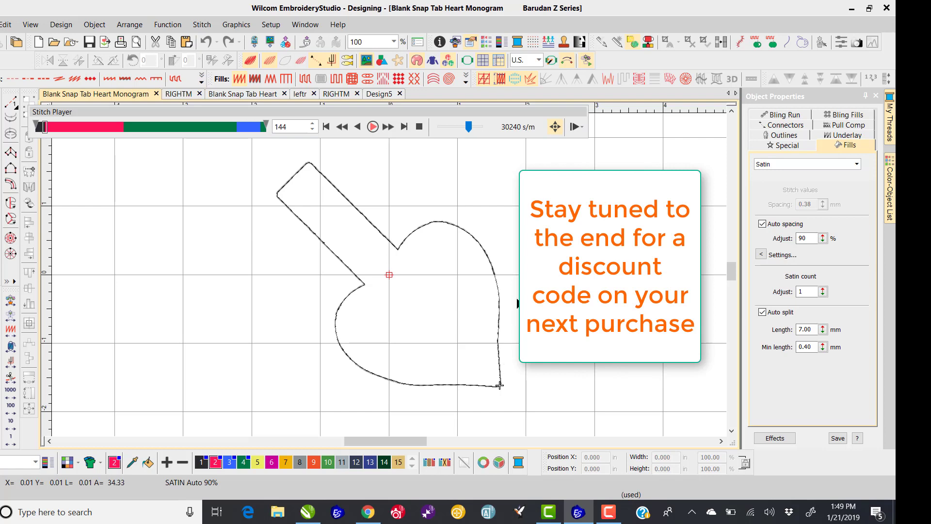
click(373, 127)
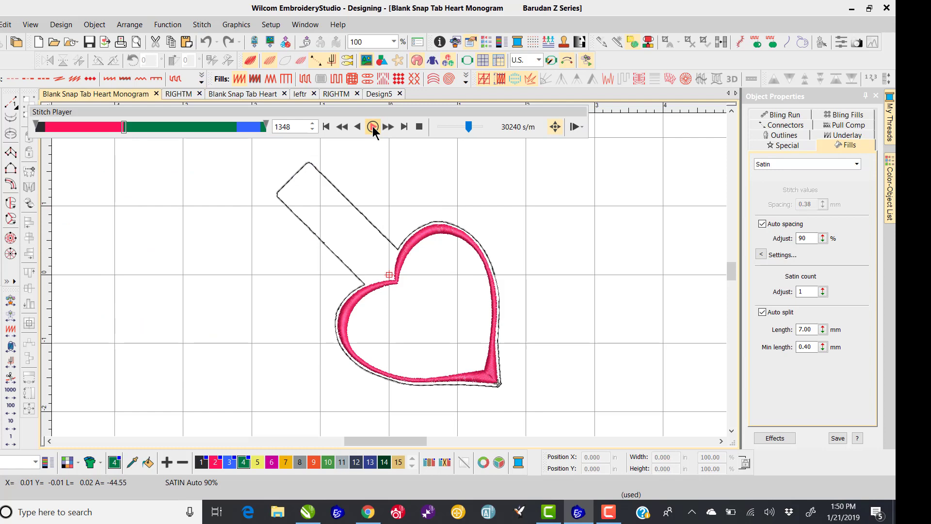
click(372, 127)
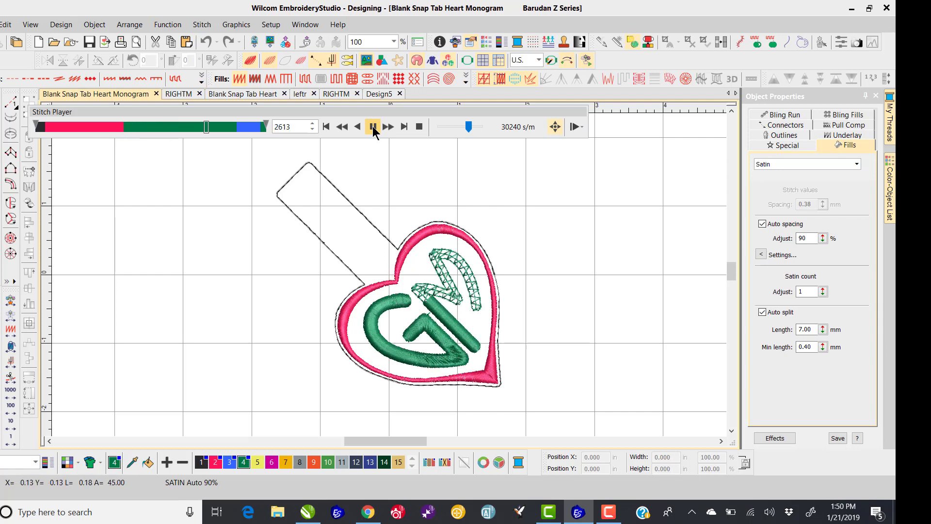
click(372, 127)
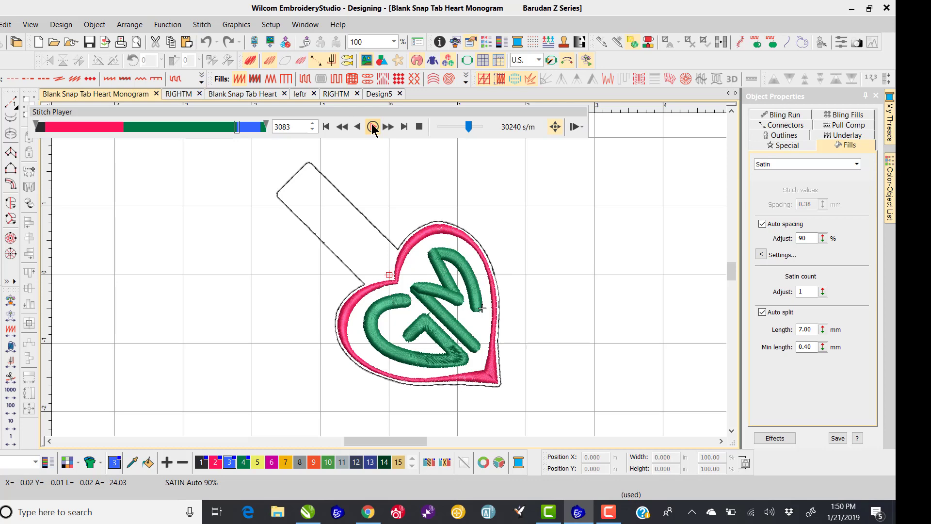
click(372, 126)
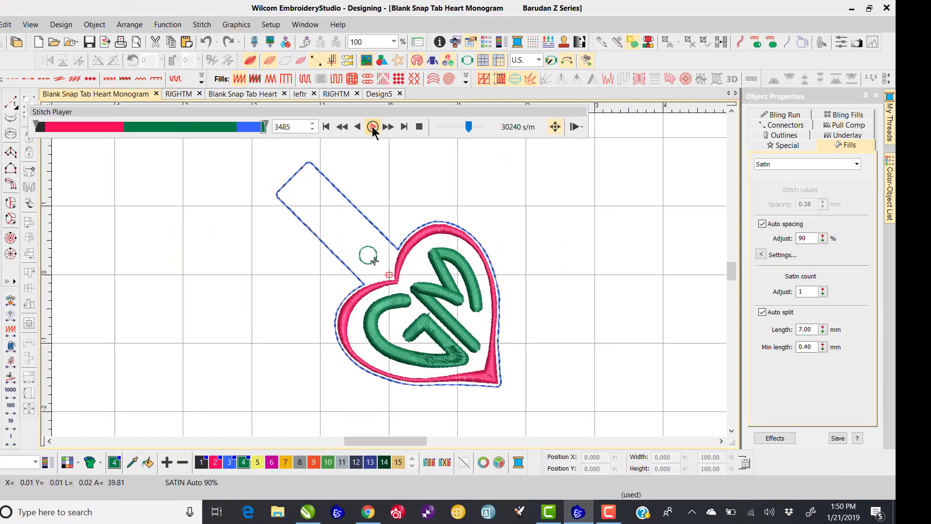
click(373, 127)
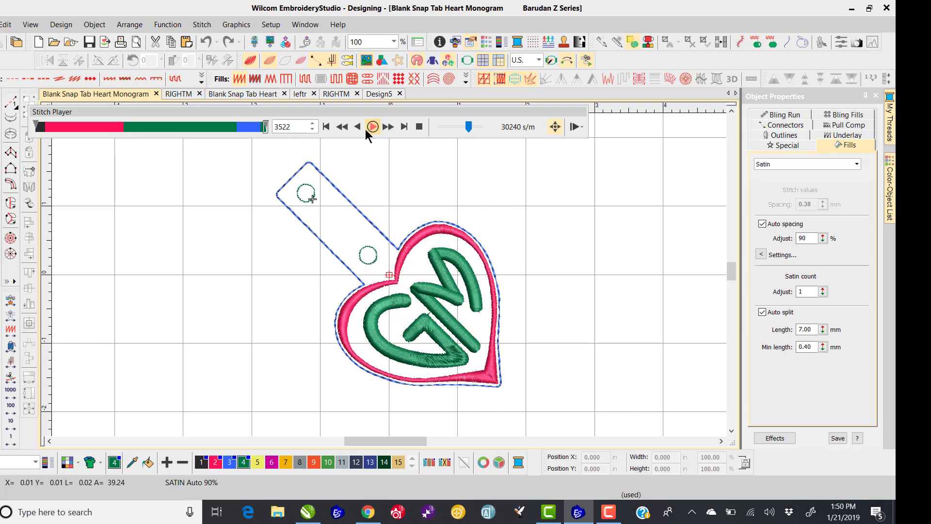
click(419, 127)
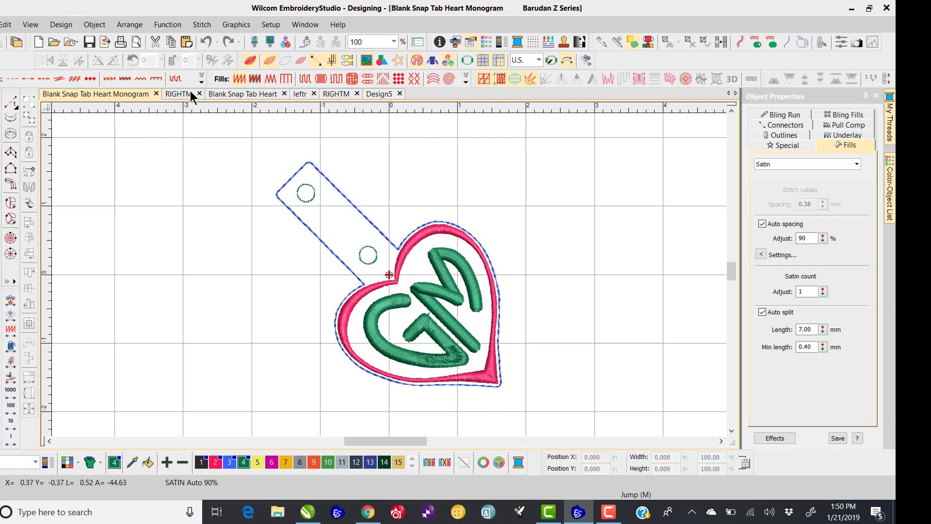
In the Blank Snap Tab Heart design, rotate all objects clockwise until the snap tab stands upright above the heart
click(243, 94)
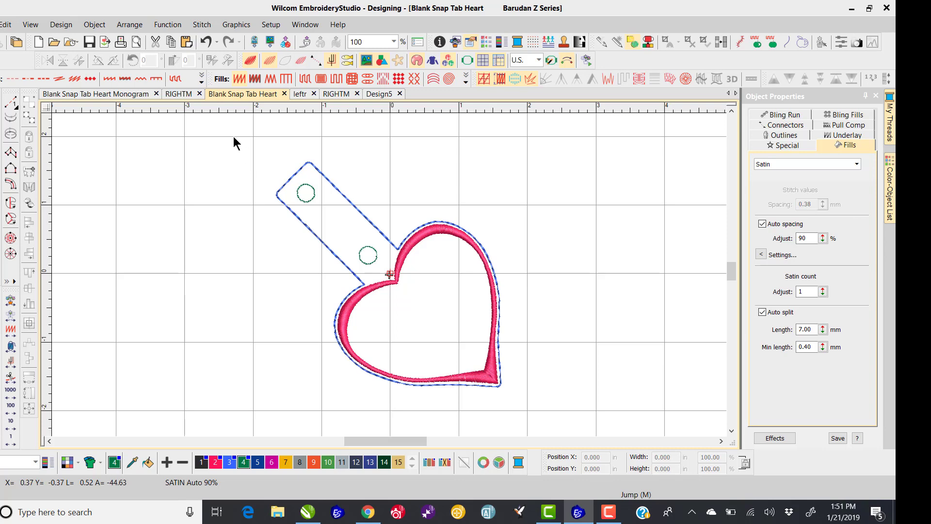
drag(233, 138, 478, 357)
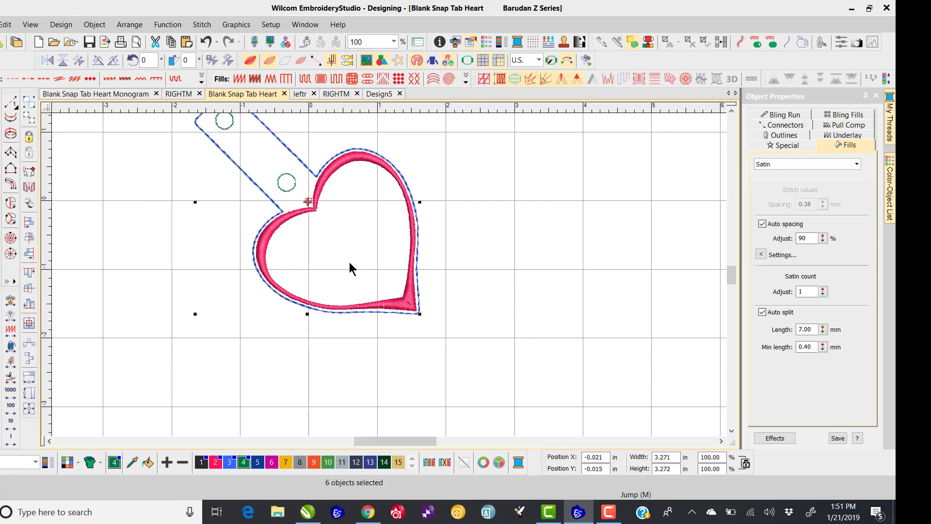
click(115, 61)
click(114, 61)
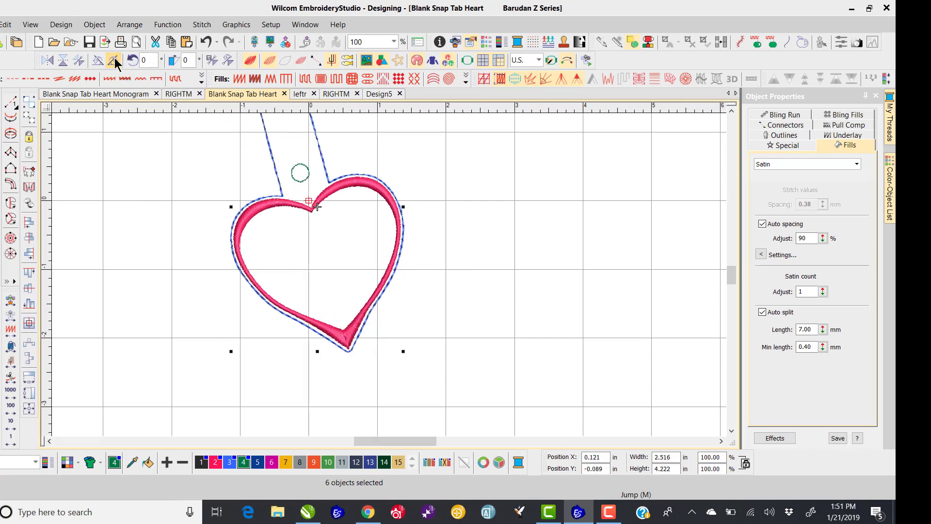
click(114, 61)
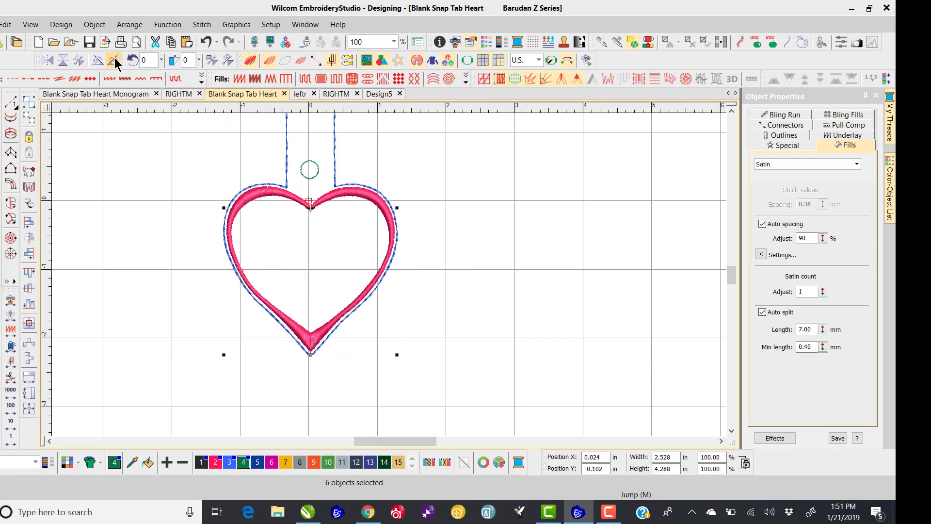
click(731, 111)
click(731, 111)
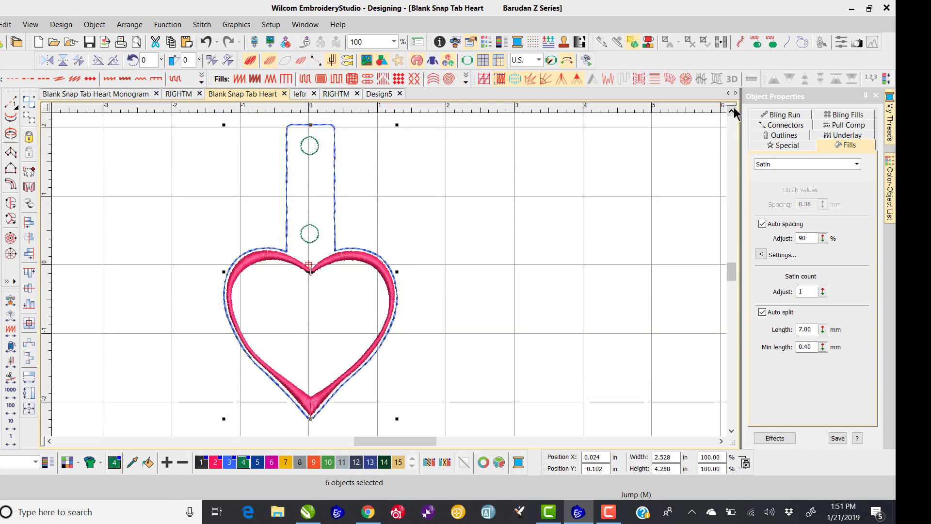
Copy the letter R from the leftr design into Blank Snap Tab Heart and place it in the left half of the heart
click(300, 94)
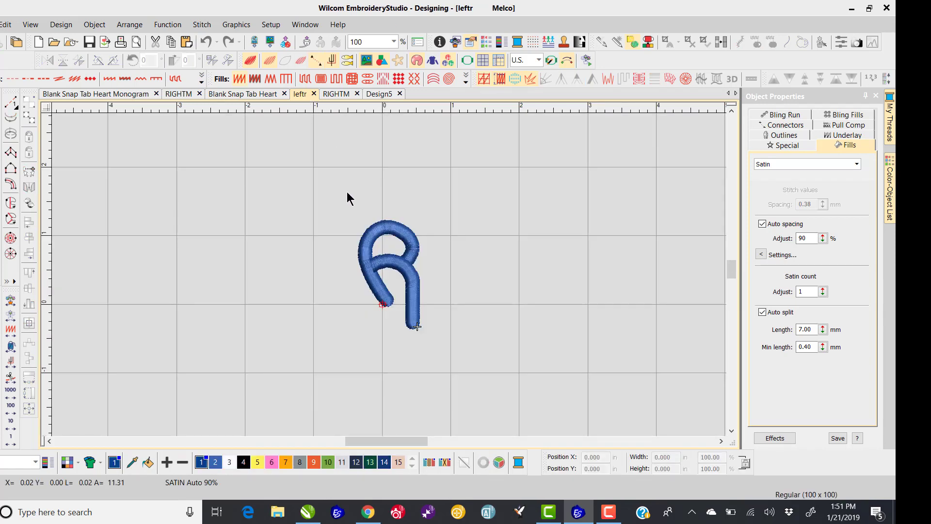
drag(338, 197, 478, 368)
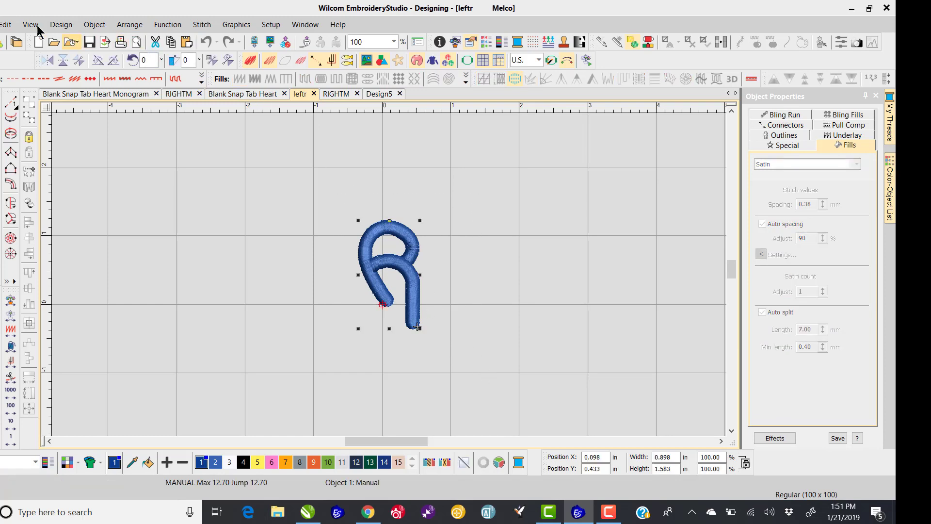
click(7, 24)
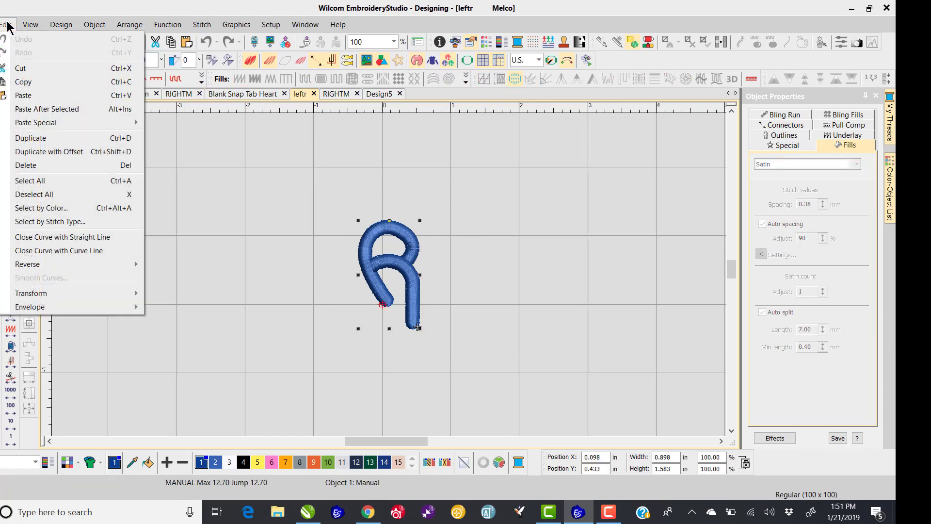
click(30, 82)
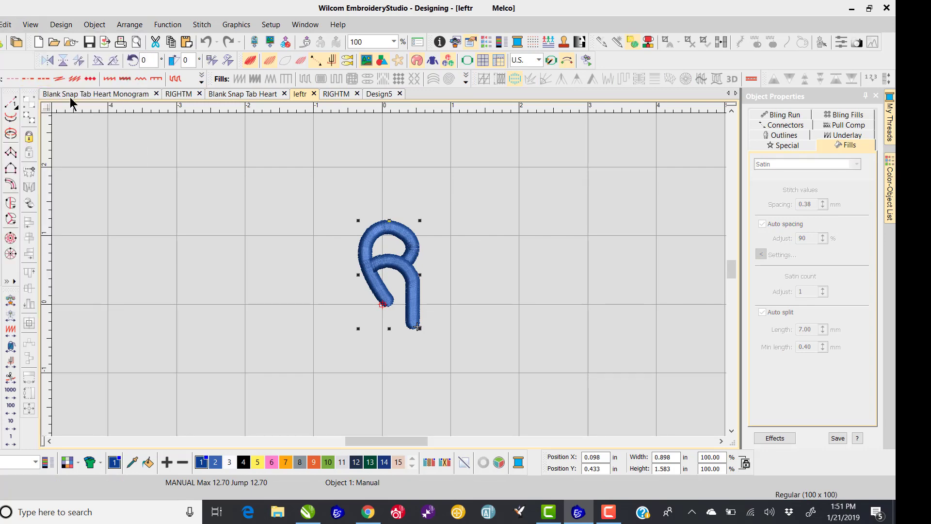
click(261, 95)
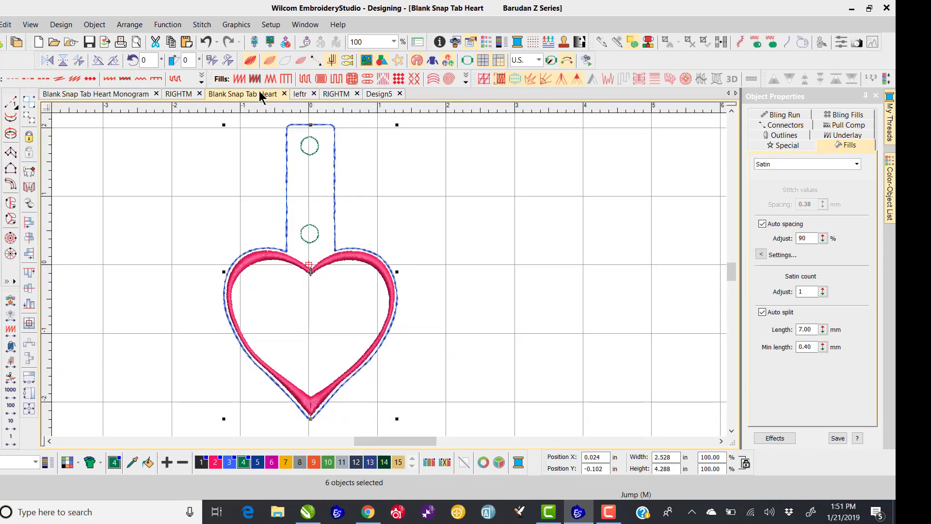
click(8, 24)
click(32, 95)
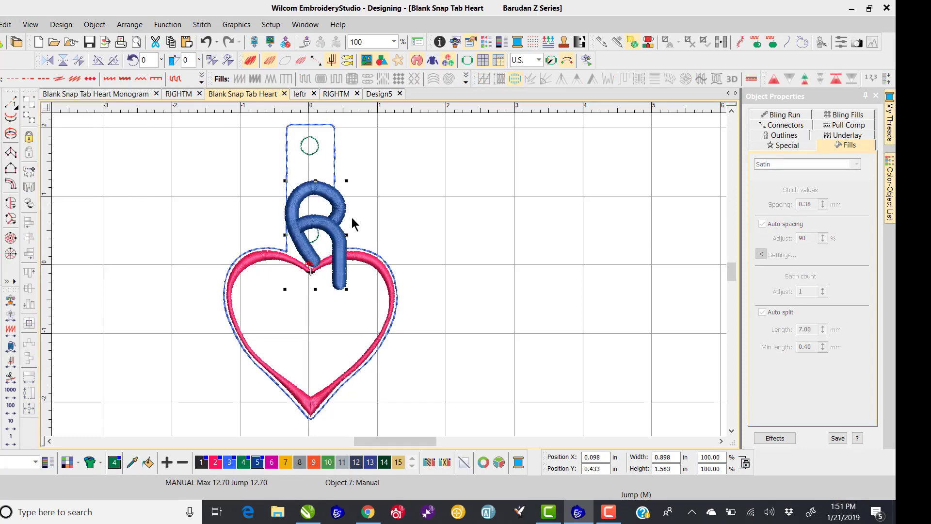
drag(336, 265, 296, 312)
click(197, 162)
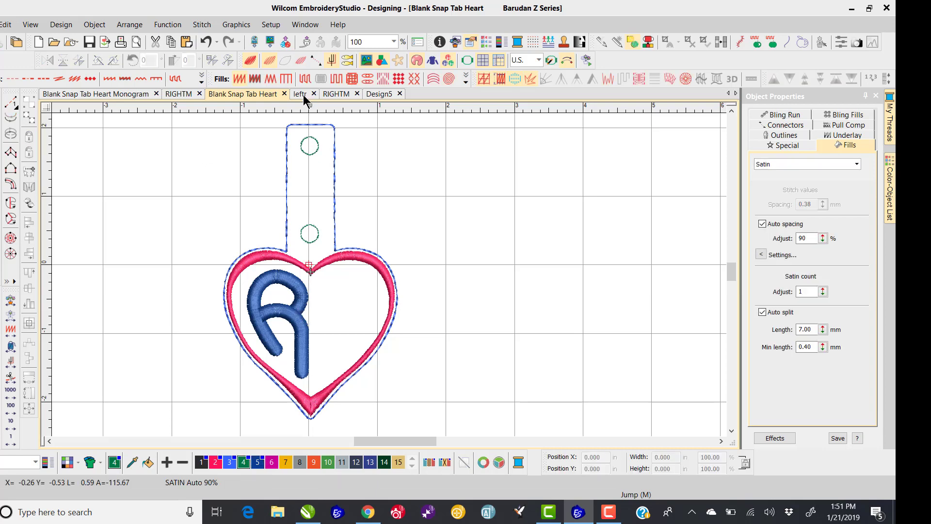
Copy the letter M from the RIGHTM design into Blank Snap Tab Heart and place it in the right half beside the R
click(338, 97)
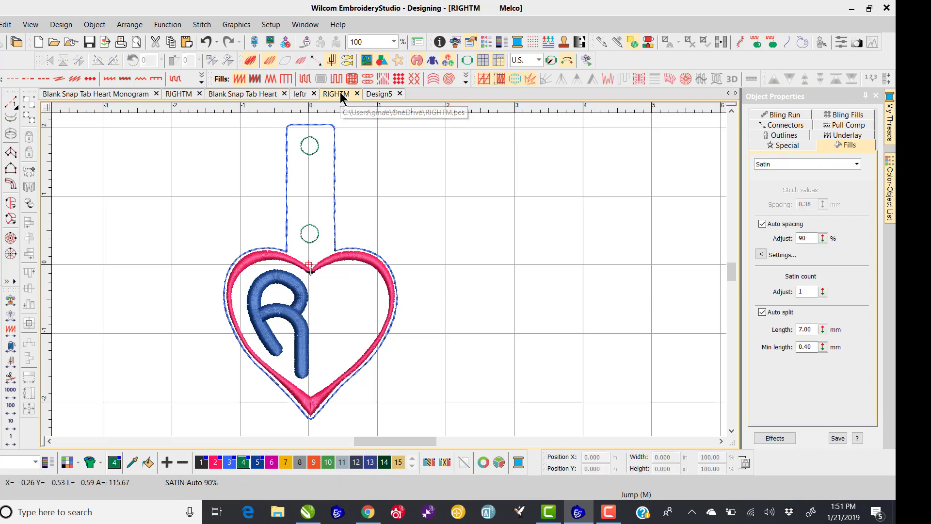
click(413, 278)
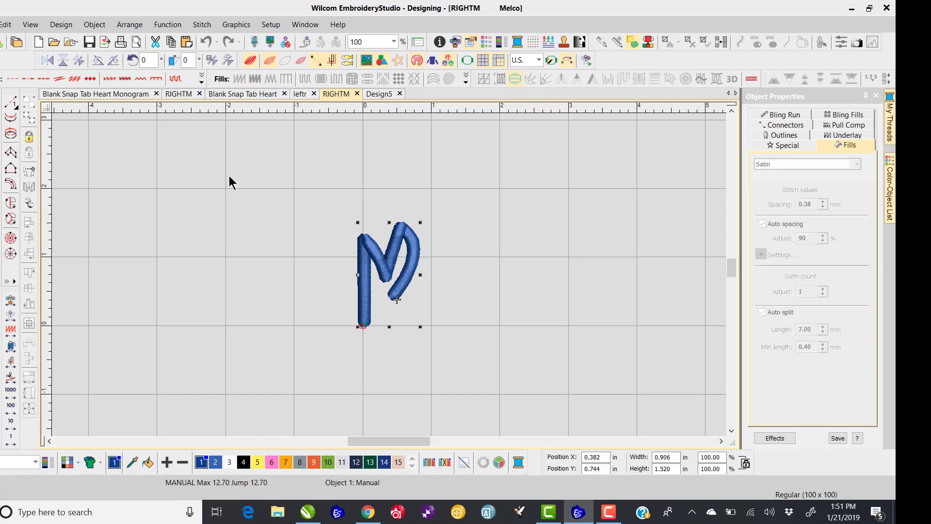
click(6, 24)
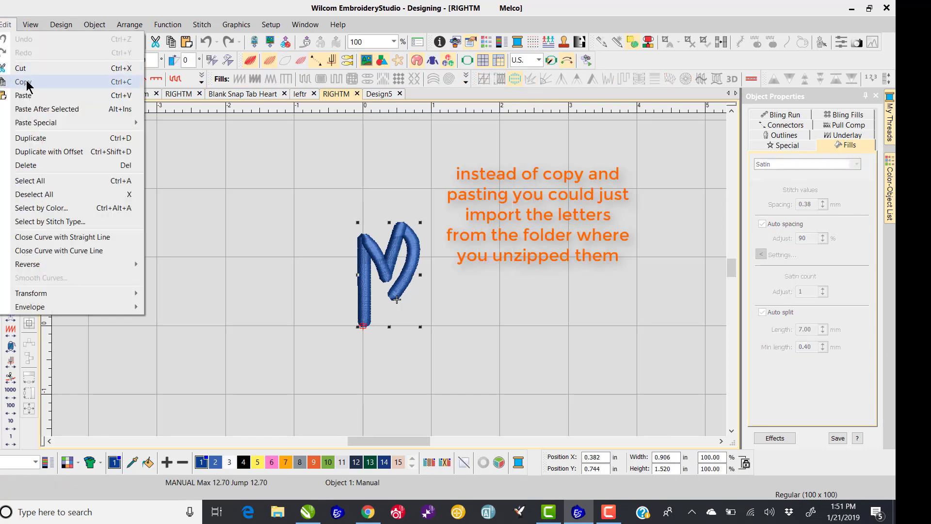
click(22, 81)
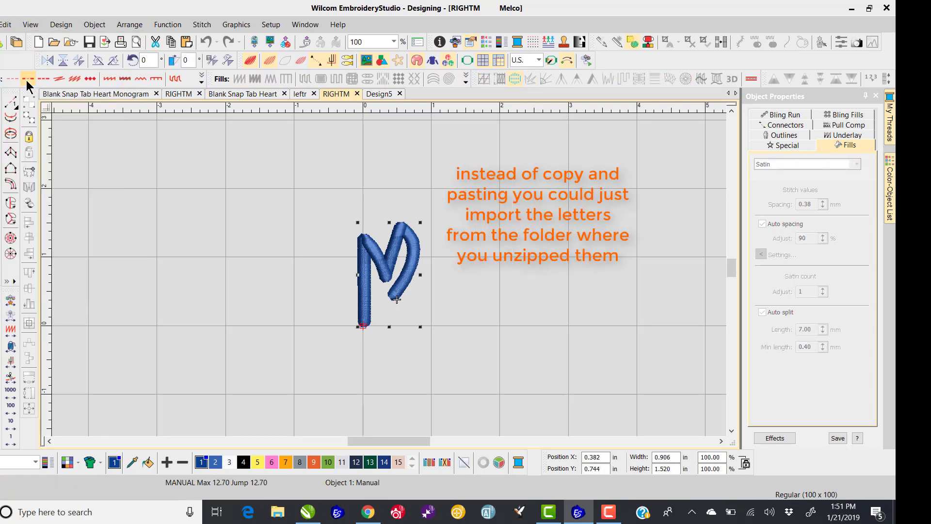
click(245, 95)
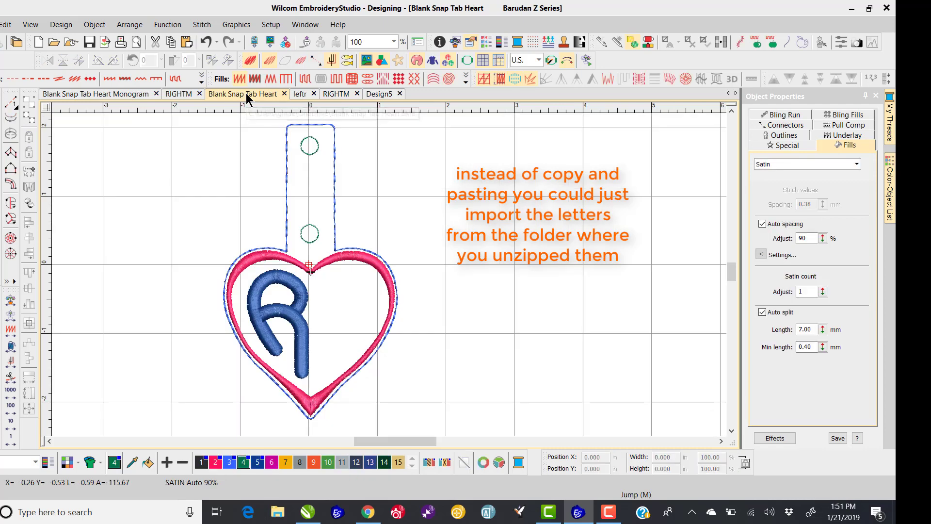
click(6, 24)
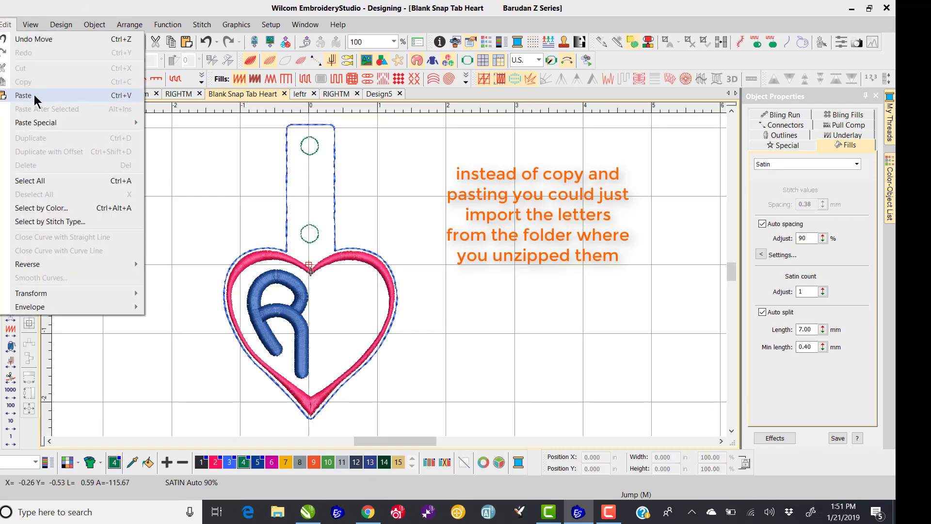
click(23, 96)
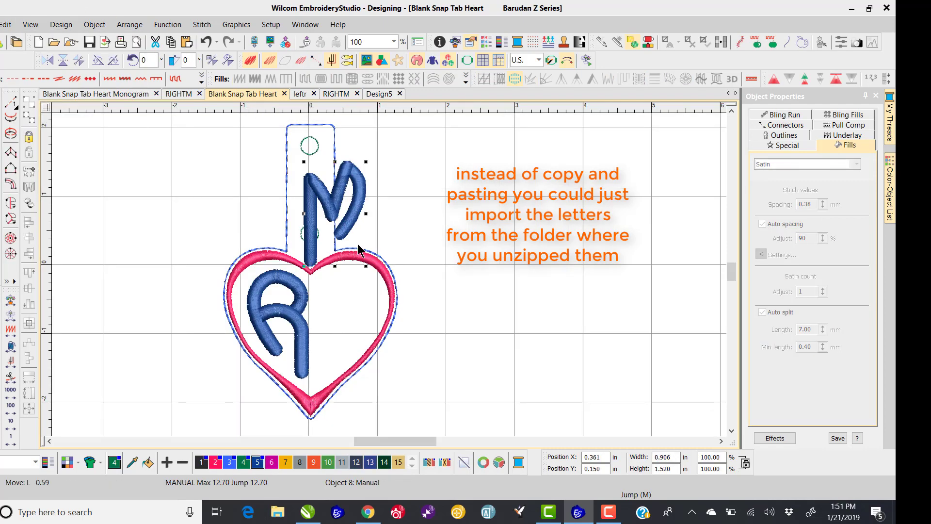
drag(358, 252, 370, 302)
click(542, 236)
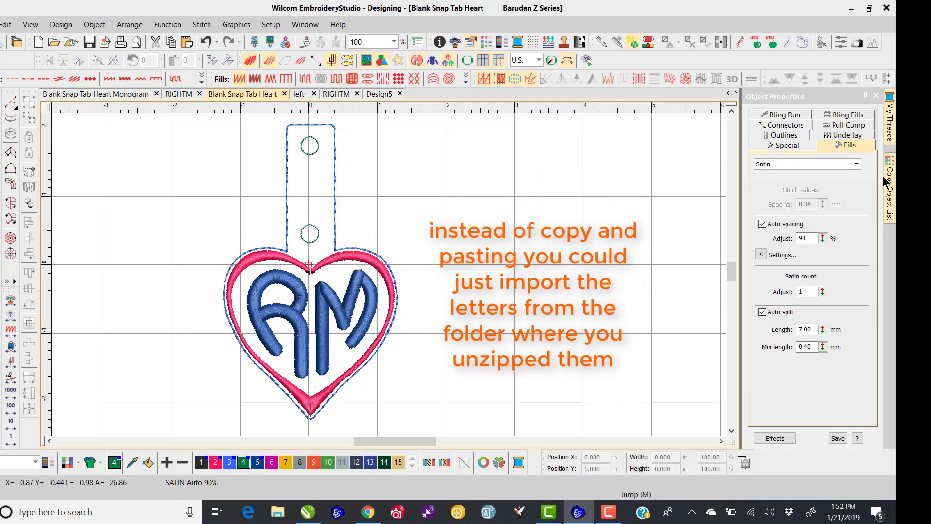
Switch the design to plain stitch view and resequence both color 5 letters to sew directly after the pink heart, before the color 3 outline
click(891, 196)
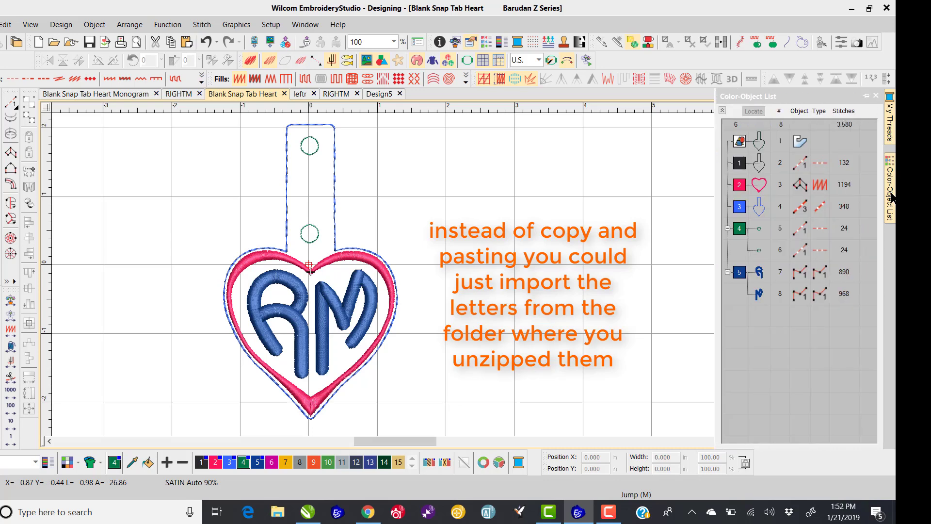
click(740, 272)
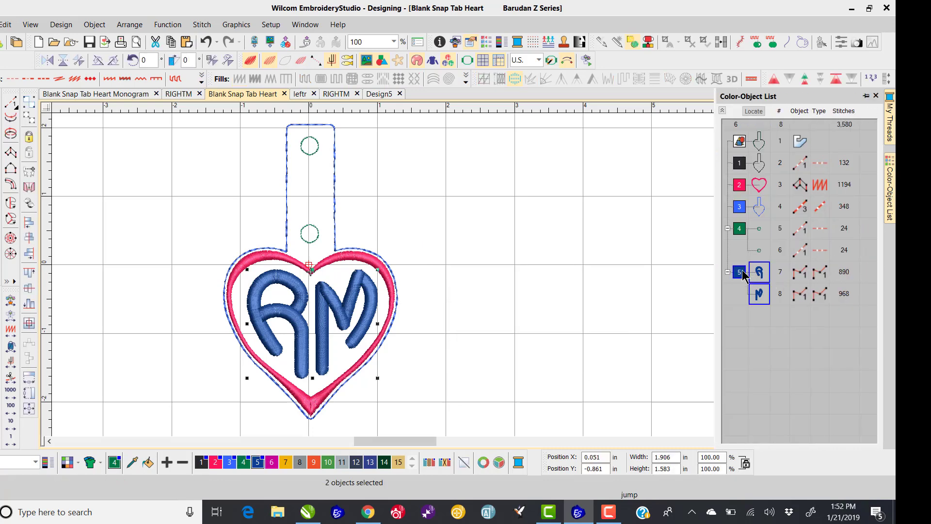
click(251, 61)
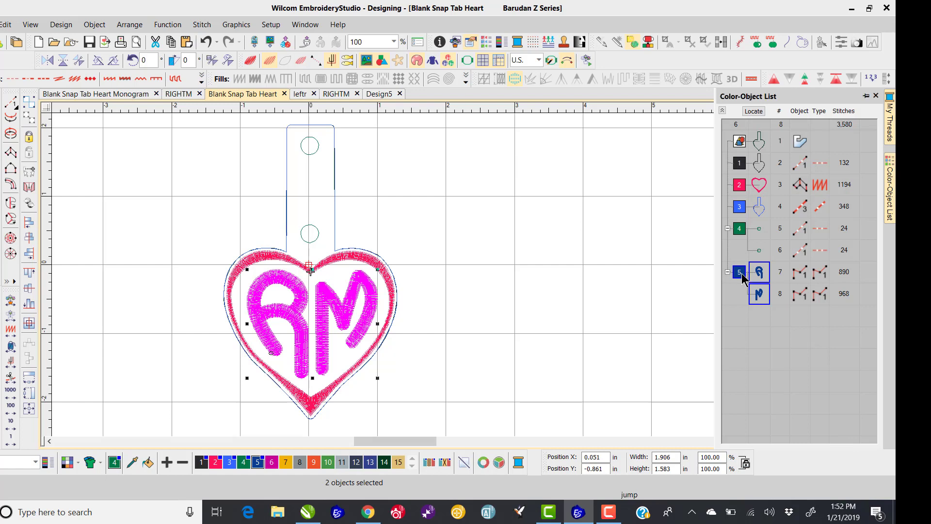
drag(736, 195, 743, 198)
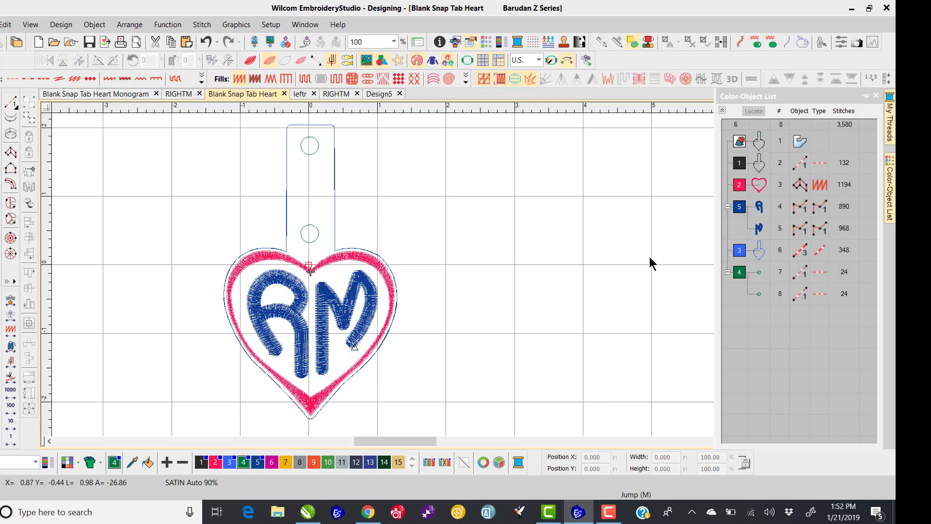
click(745, 259)
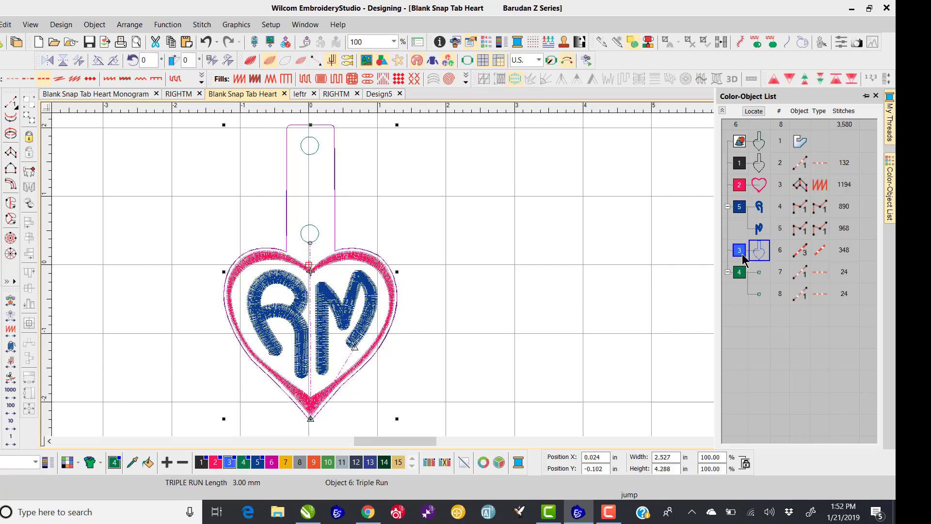
click(741, 274)
click(517, 248)
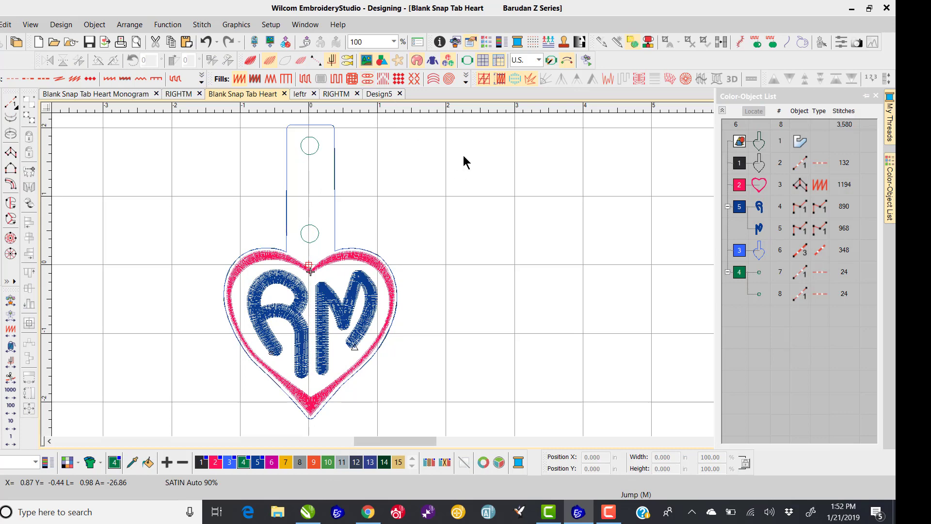
Play the whole design in the Stitch Player to check the sewing order of heart, letters, outline and snap circles
key(alt+Return)
key(shift+r)
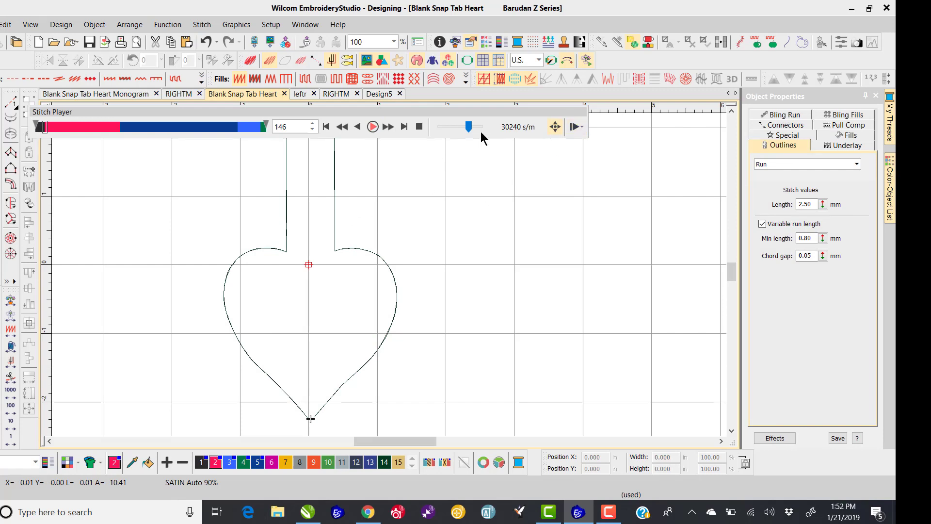
click(373, 126)
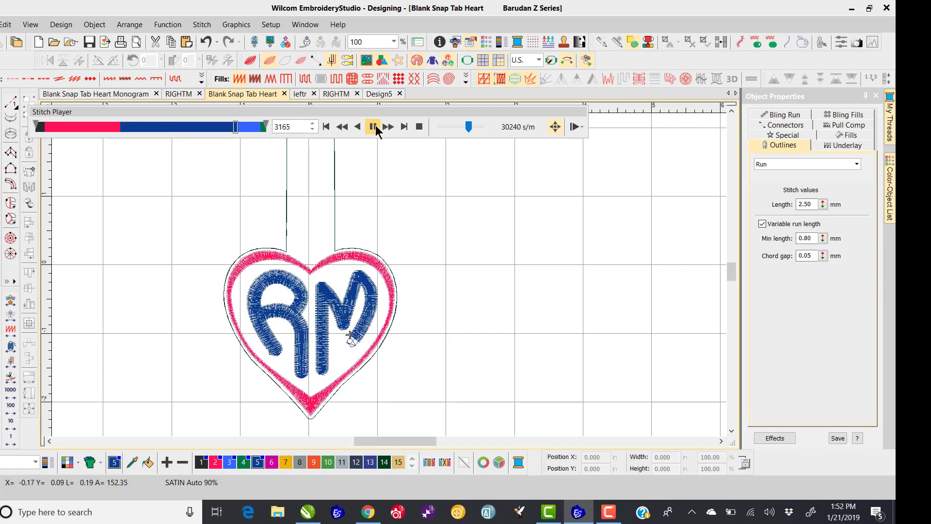
click(373, 126)
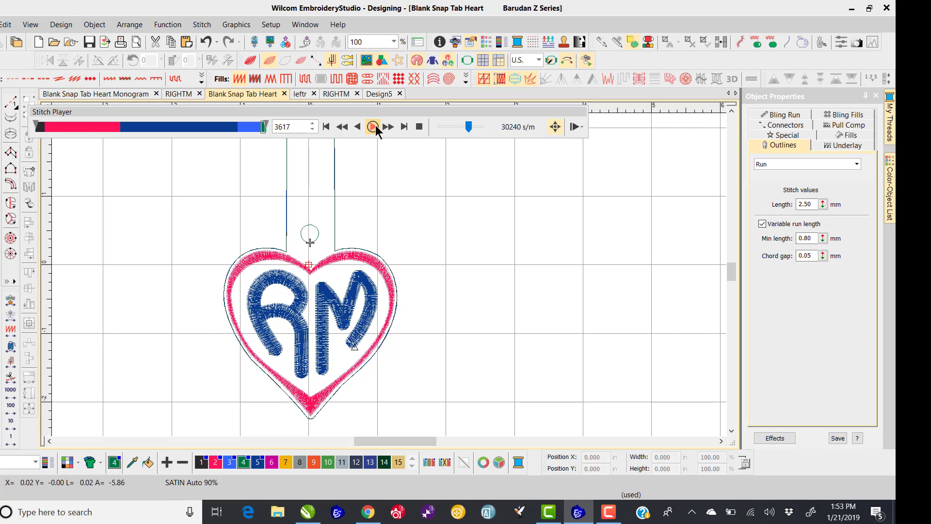
click(419, 126)
Rotate all objects of the monogram heart counterclockwise in three increments until the snap tab points diagonally up and to the left
scroll(409, 194, down, 1)
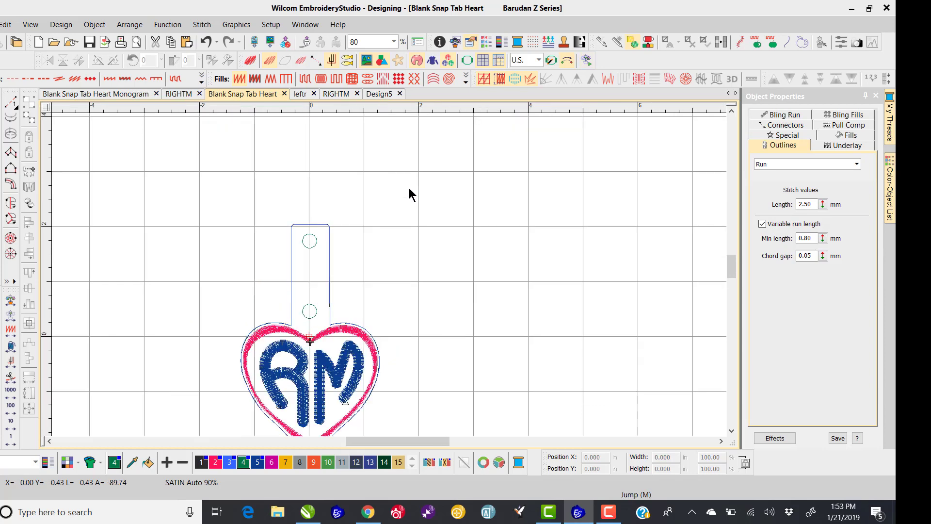
drag(151, 209, 461, 412)
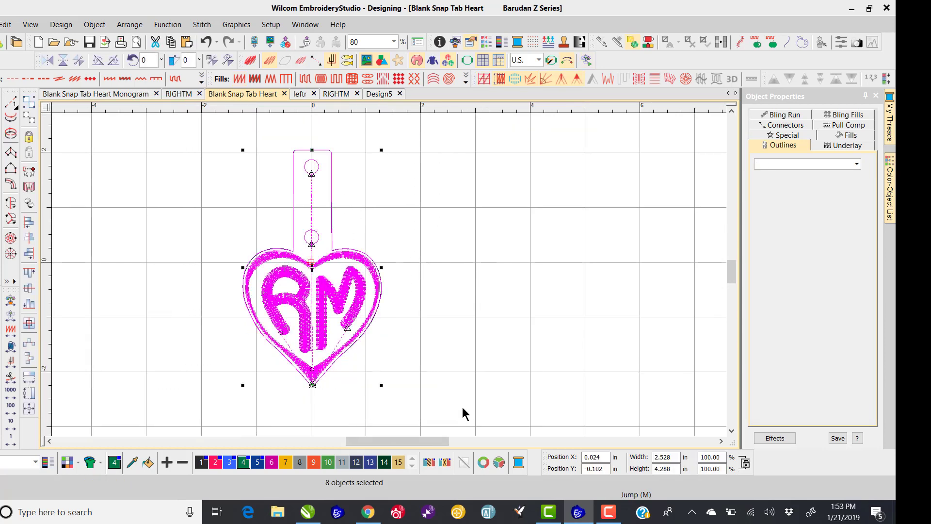
click(99, 61)
click(98, 61)
click(98, 61)
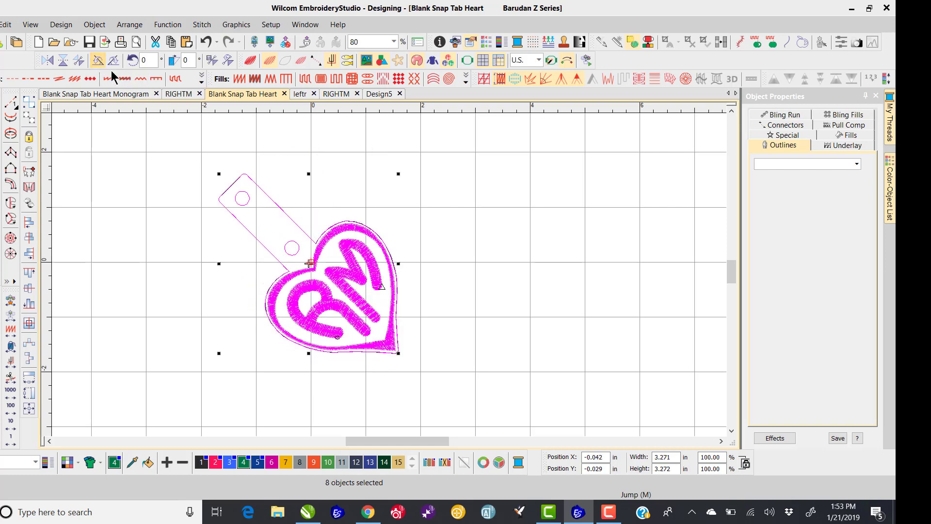
click(583, 185)
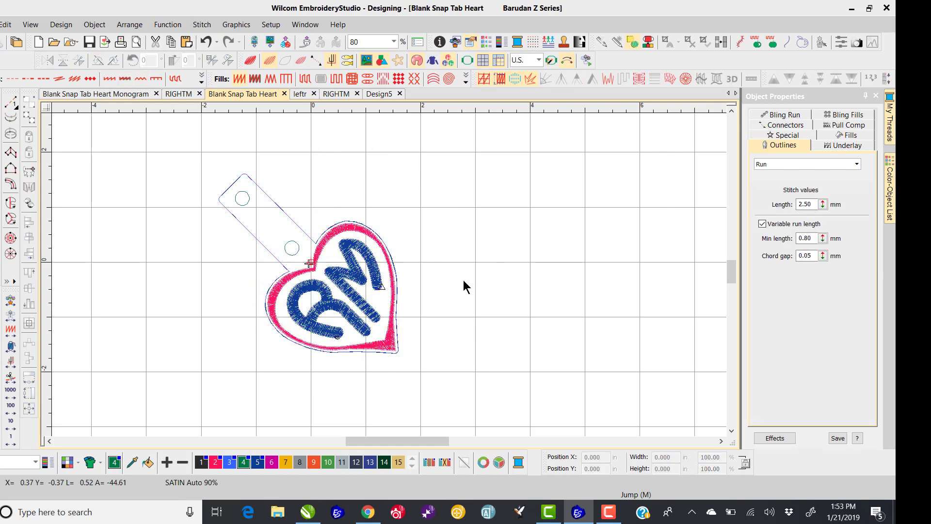